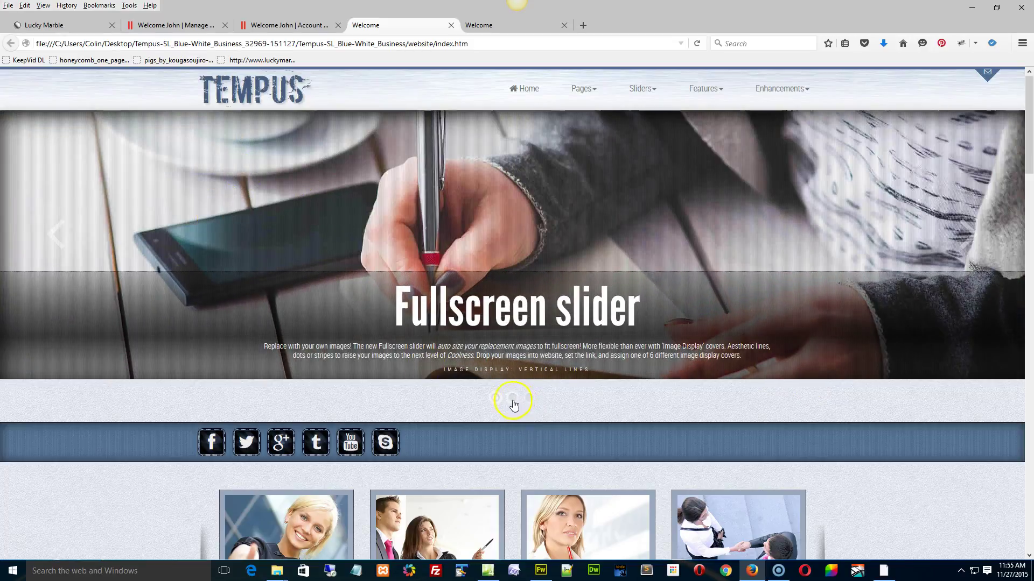
Show the third hero slide, Be Creative, in Firefox using its slider dot.
{"action": "left_click", "coordinate": [530, 400]}
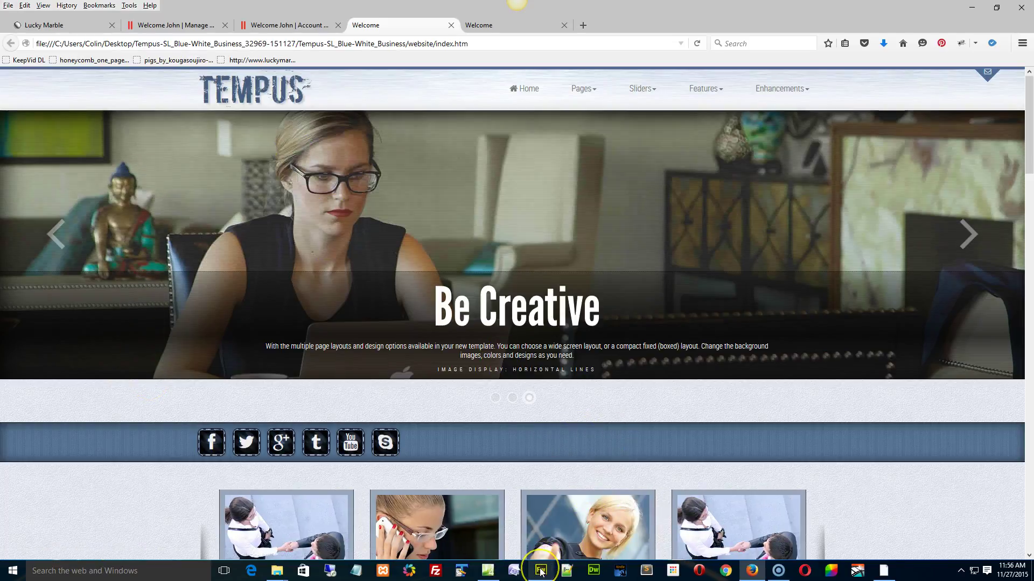
In Expression Web's sliders/fullscreen-slider/images folder, open fullscreen-slider3.jpg in Fireworks for editing.
{"action": "mouse_move", "coordinate": [541, 572]}
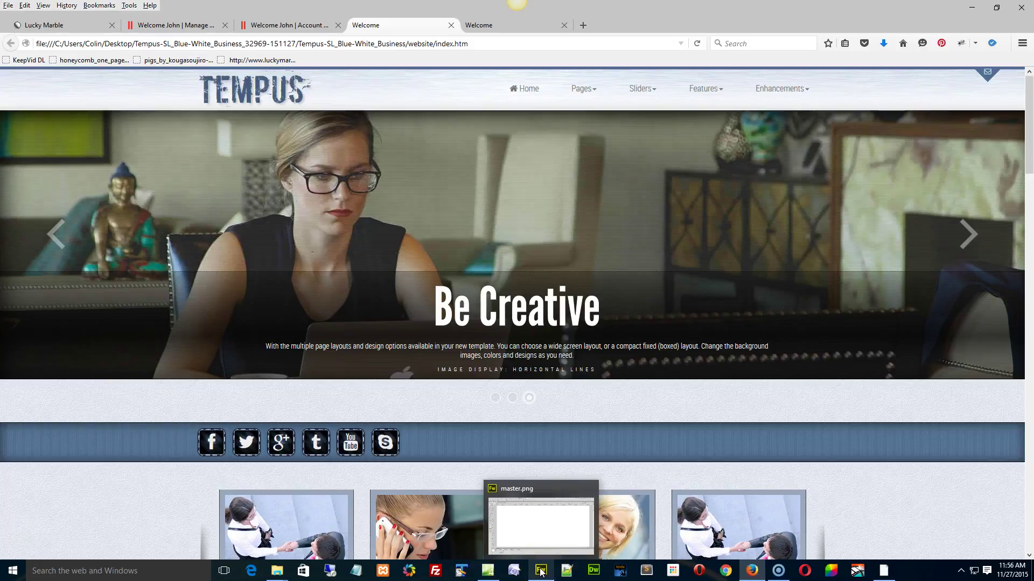
{"action": "left_click", "coordinate": [488, 571]}
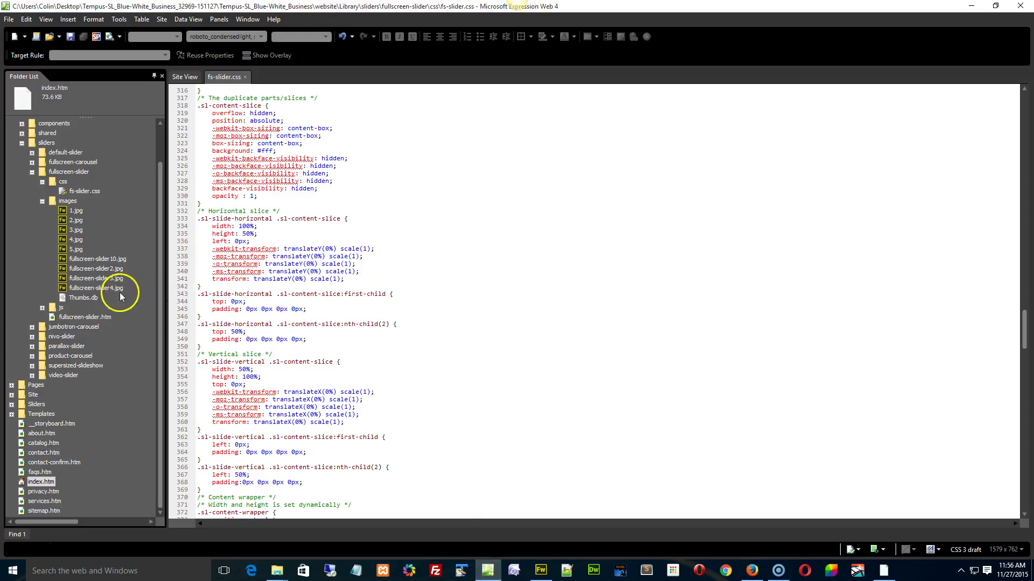
{"action": "left_click", "coordinate": [77, 211]}
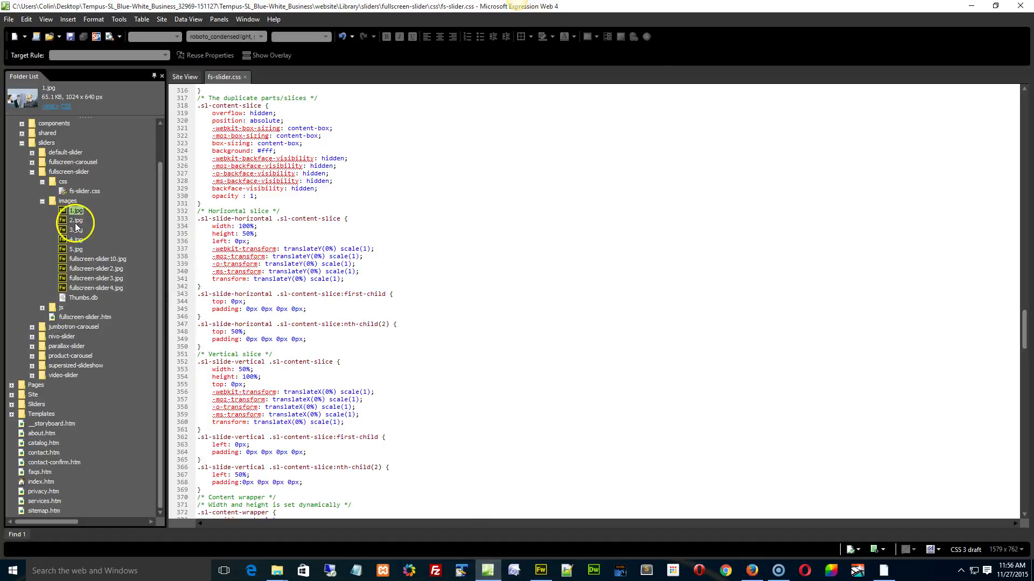
{"action": "left_click", "coordinate": [99, 259]}
{"action": "left_click", "coordinate": [98, 269]}
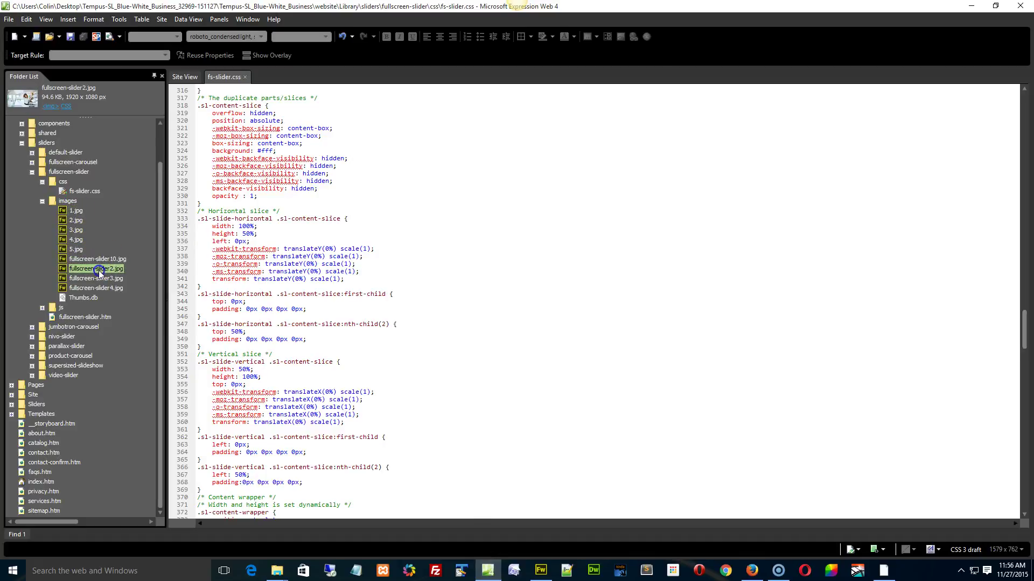
{"action": "left_click", "coordinate": [97, 278]}
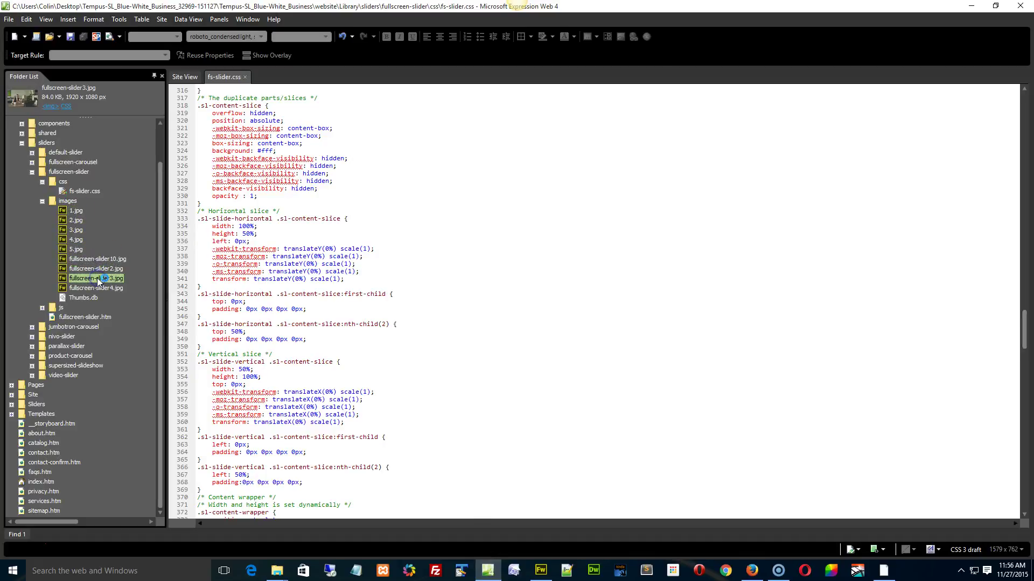
{"action": "double_click", "coordinate": [97, 277]}
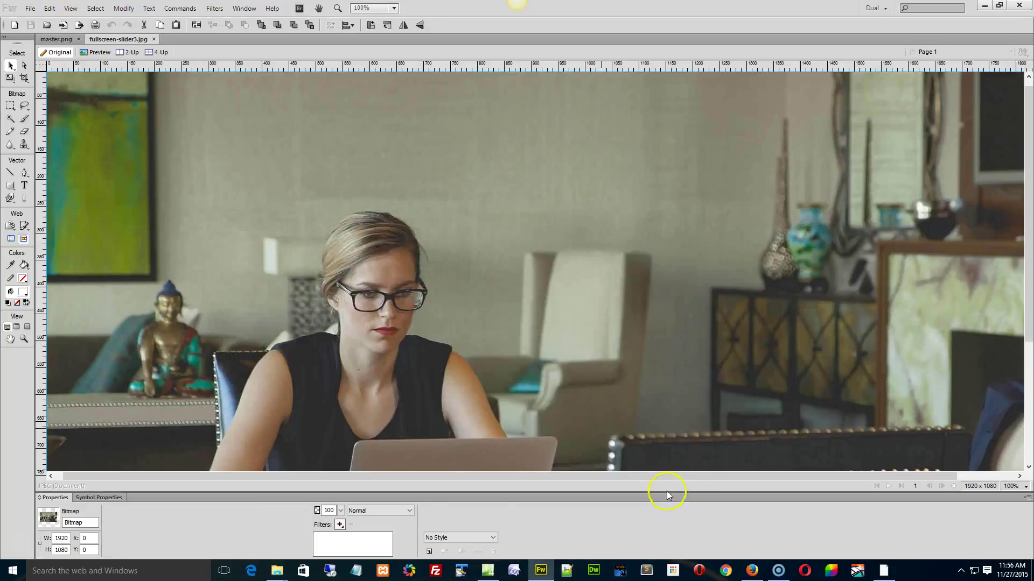
At 50% zoom, draw a 1920 × 500 white rectangle across the photo at 27% opacity.
{"action": "key", "text": "ctrl+5"}
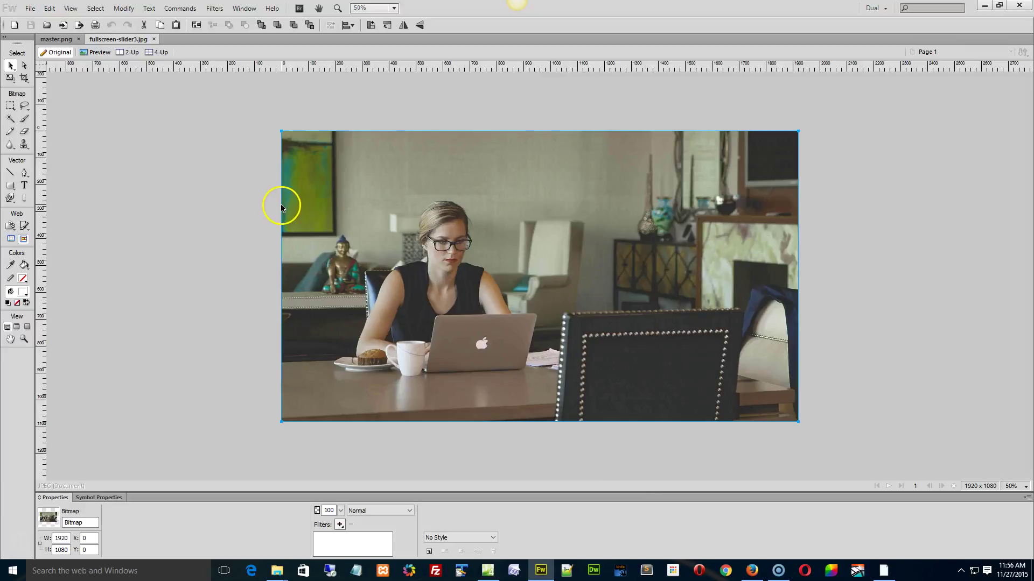
{"action": "left_click", "coordinate": [10, 186]}
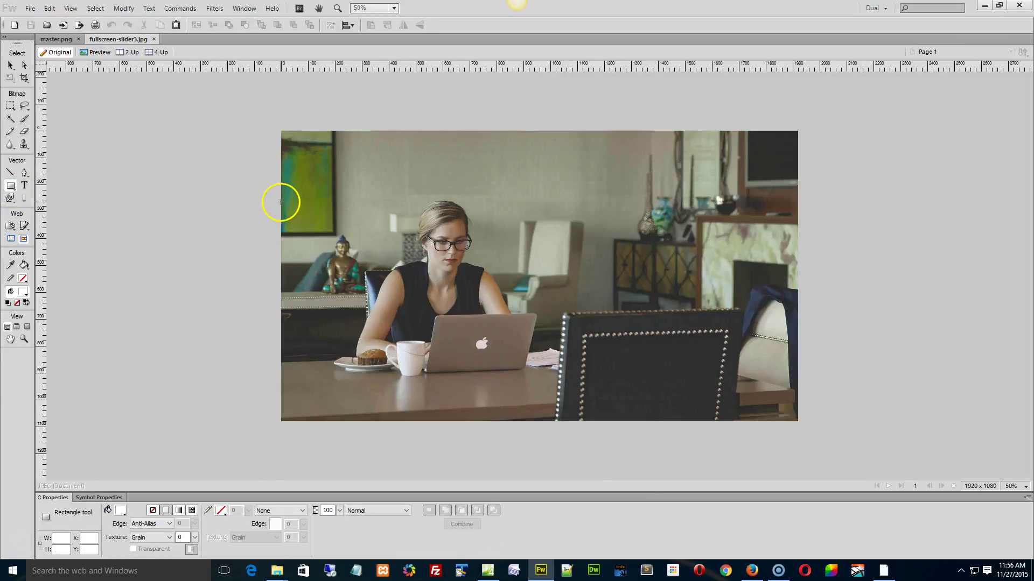
{"action": "mouse_move", "coordinate": [280, 202]}
{"action": "left_mouse_down"}
{"action": "mouse_move", "coordinate": [538, 226]}
{"action": "mouse_move", "coordinate": [802, 323]}
{"action": "mouse_move", "coordinate": [802, 350]}
{"action": "mouse_move", "coordinate": [799, 335]}
{"action": "left_mouse_up"}
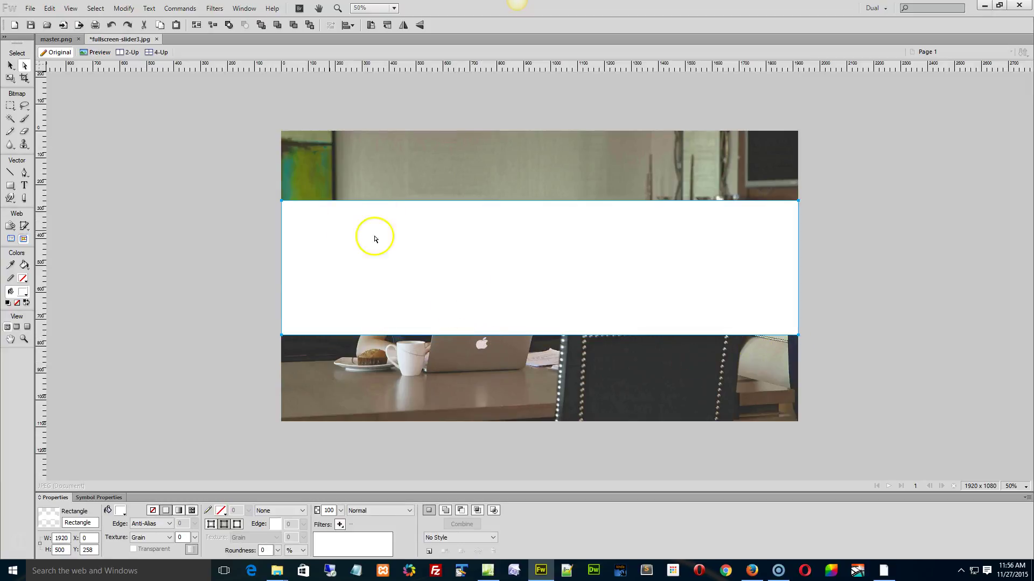
{"action": "mouse_move", "coordinate": [340, 511]}
{"action": "left_mouse_down"}
{"action": "mouse_move", "coordinate": [346, 466]}
{"action": "mouse_move", "coordinate": [346, 525]}
{"action": "left_mouse_up"}
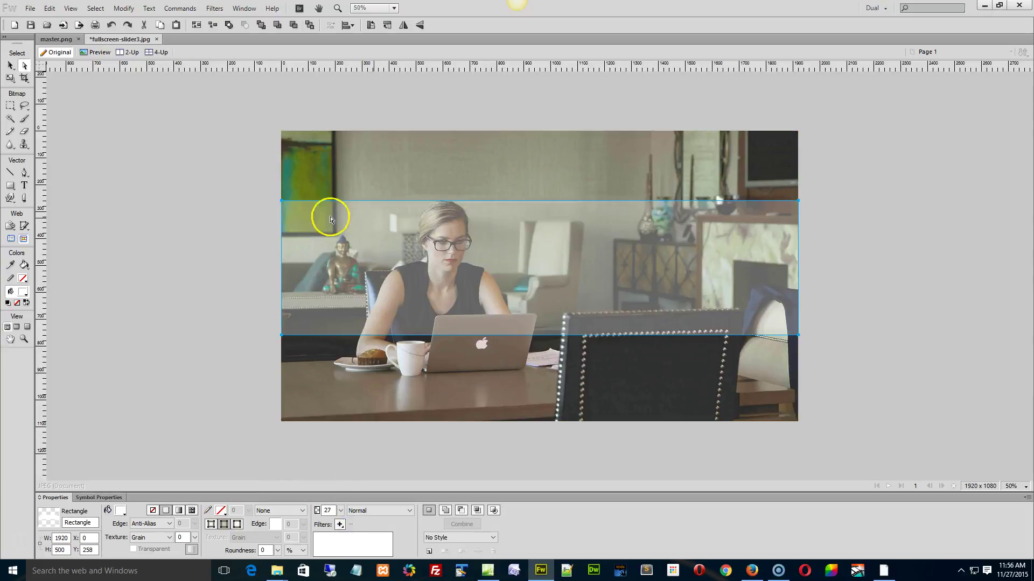
{"action": "left_click", "coordinate": [755, 569]}
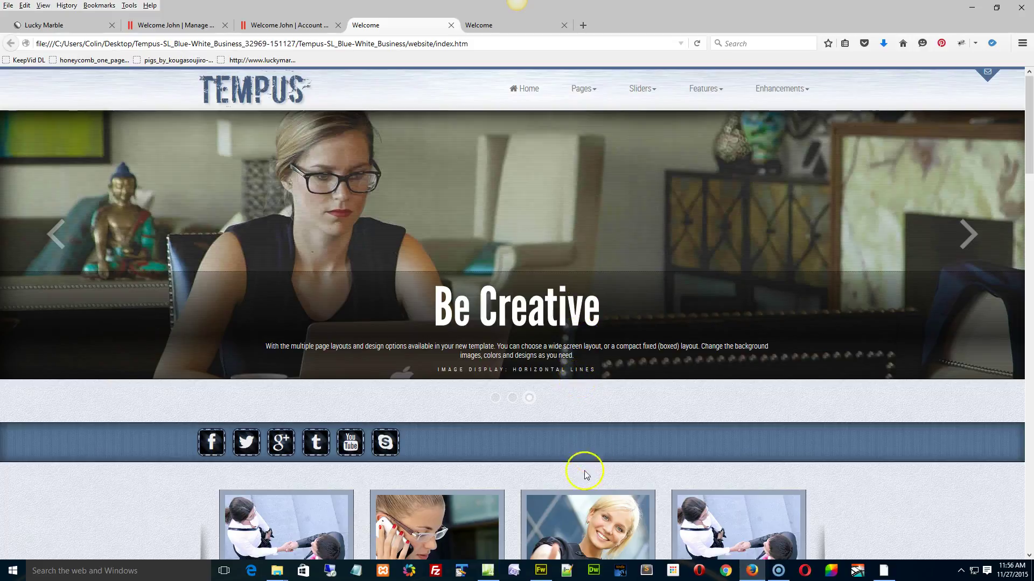
Bring Fireworks with the banded fullscreen-slider3.jpg back to the front.
{"action": "left_click", "coordinate": [540, 570]}
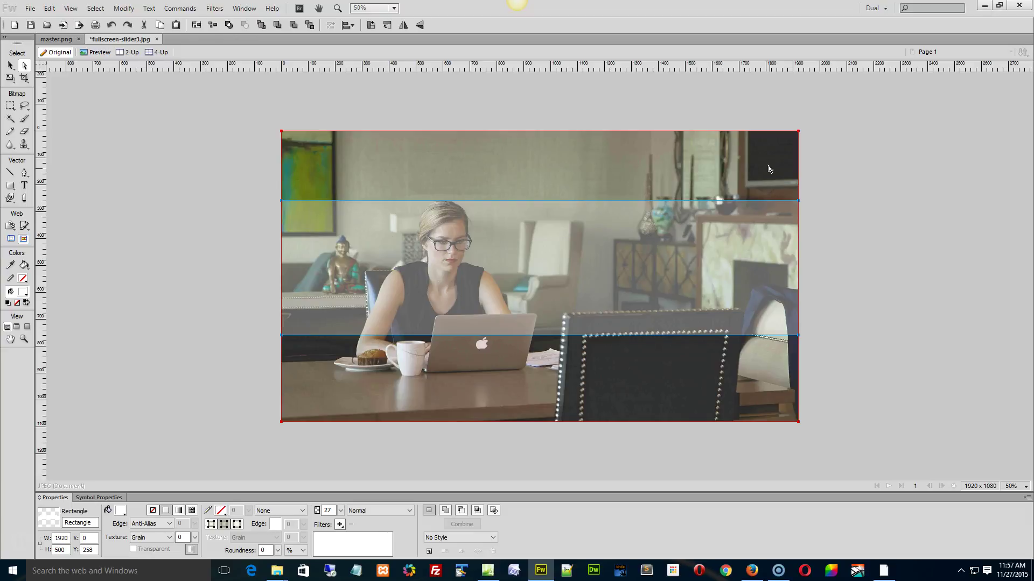
{"action": "left_click", "coordinate": [309, 163]}
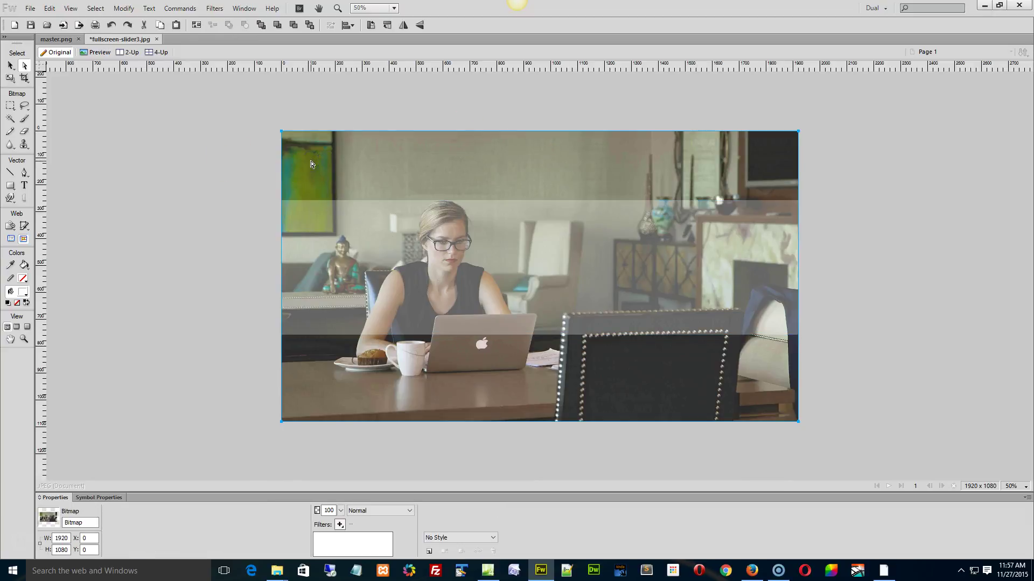
{"action": "left_click", "coordinate": [316, 161]}
{"action": "left_click", "coordinate": [295, 157]}
{"action": "left_click", "coordinate": [483, 164]}
{"action": "left_click", "coordinate": [294, 204]}
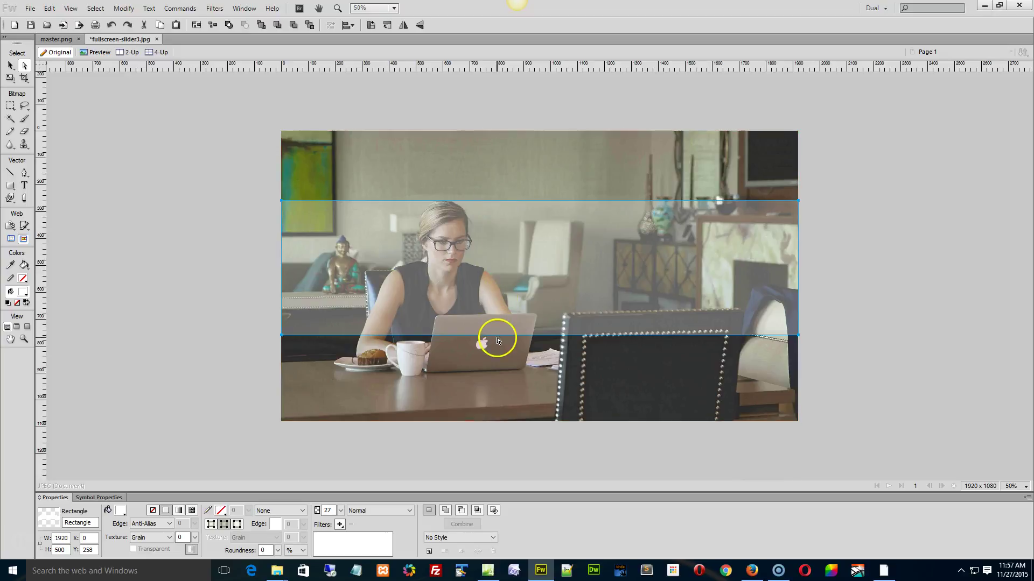
{"action": "left_click", "coordinate": [751, 571]}
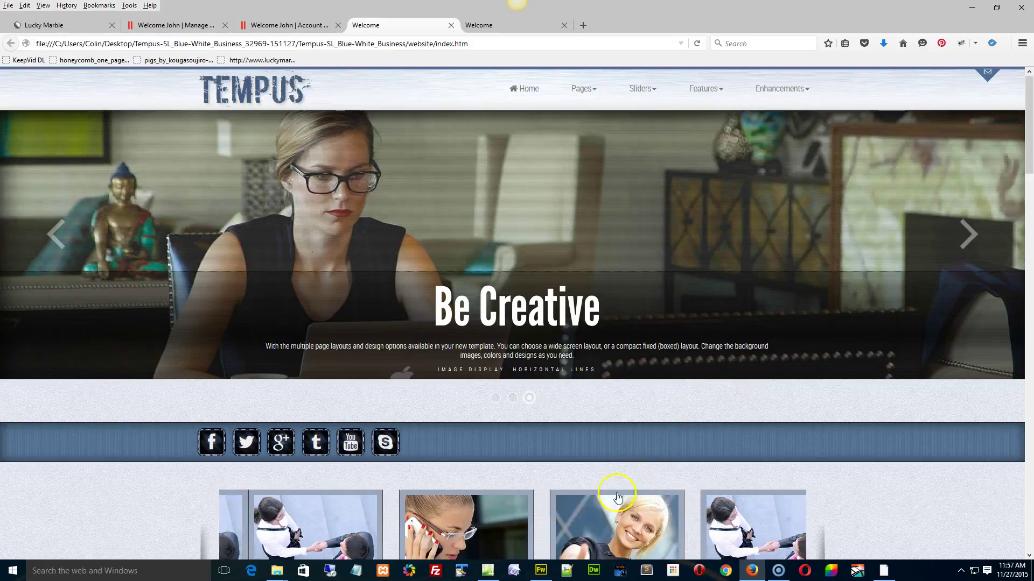
{"action": "left_click", "coordinate": [540, 571]}
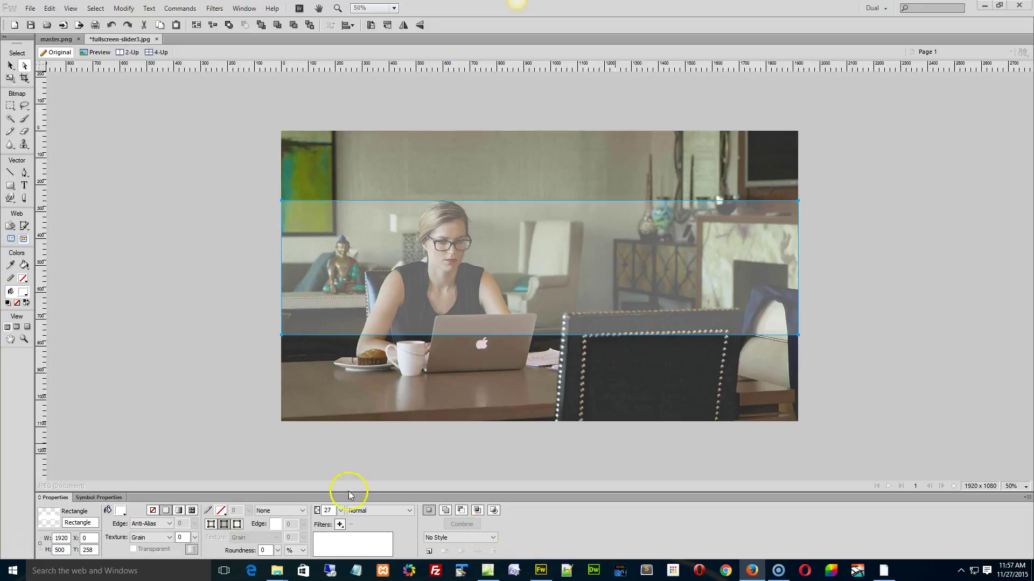
{"action": "left_click", "coordinate": [243, 284]}
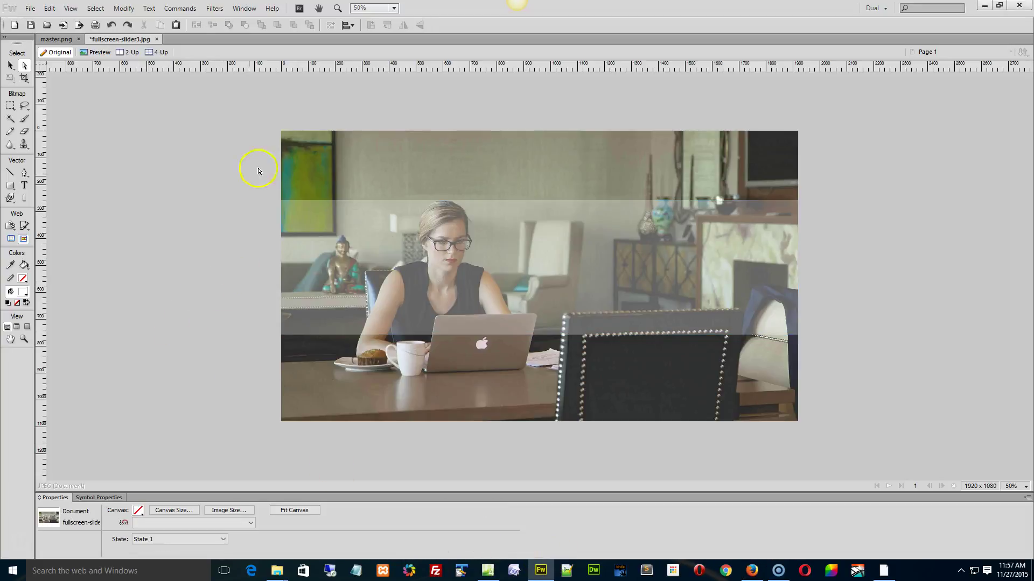
{"action": "left_click", "coordinate": [334, 141]}
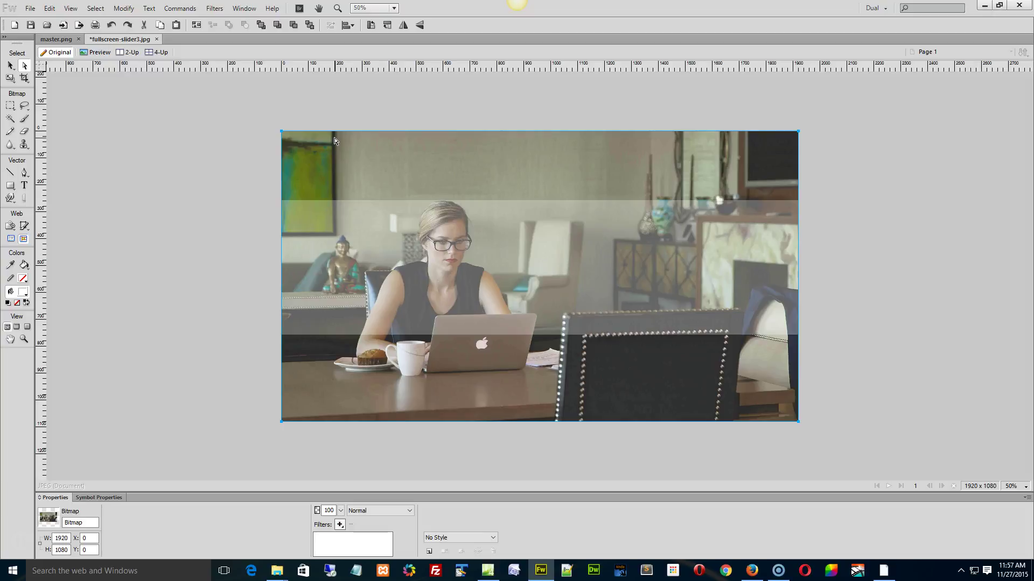
{"action": "left_click", "coordinate": [280, 150]}
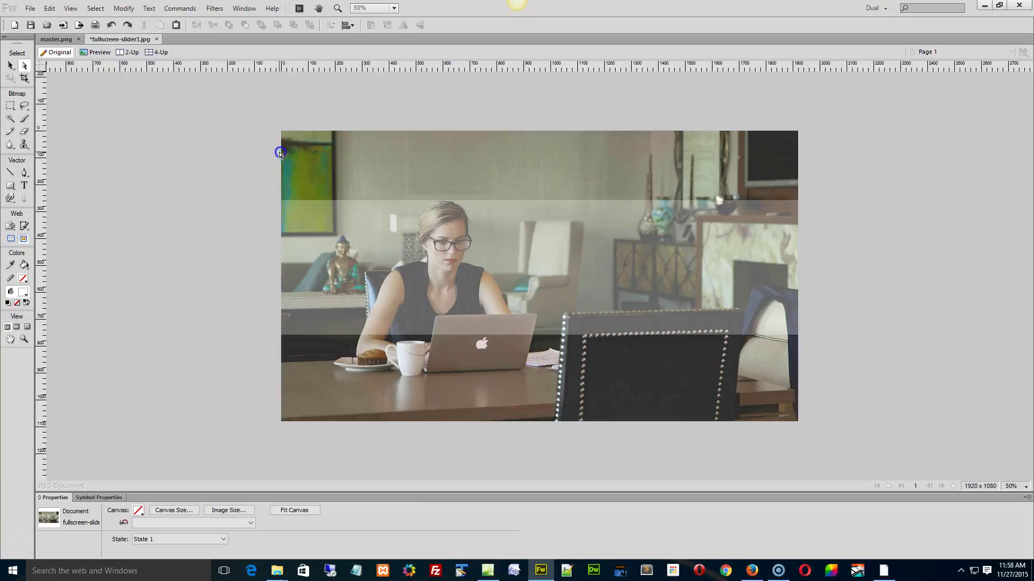
{"action": "left_click", "coordinate": [323, 164]}
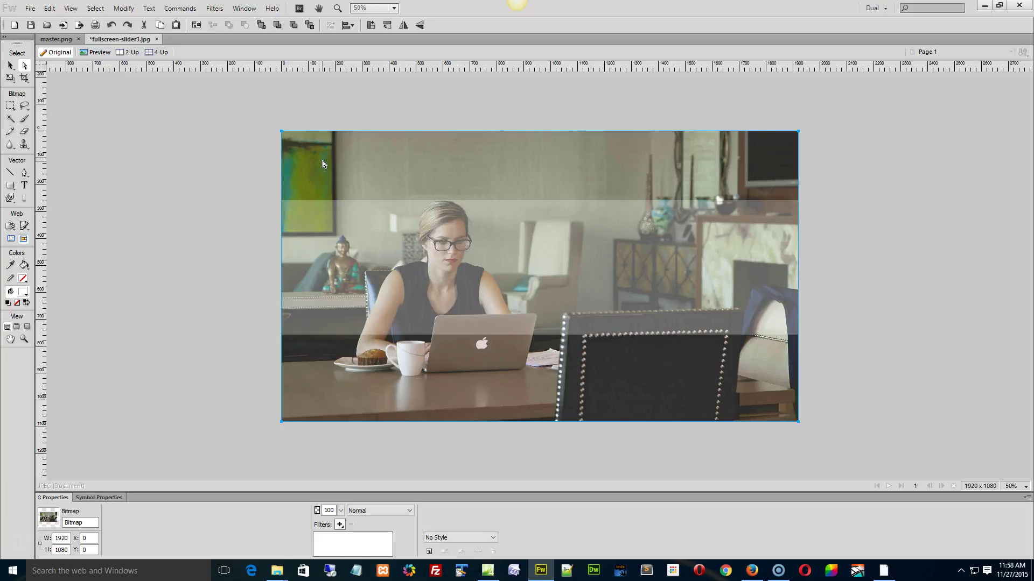
{"action": "left_click", "coordinate": [259, 169]}
{"action": "left_click", "coordinate": [324, 164]}
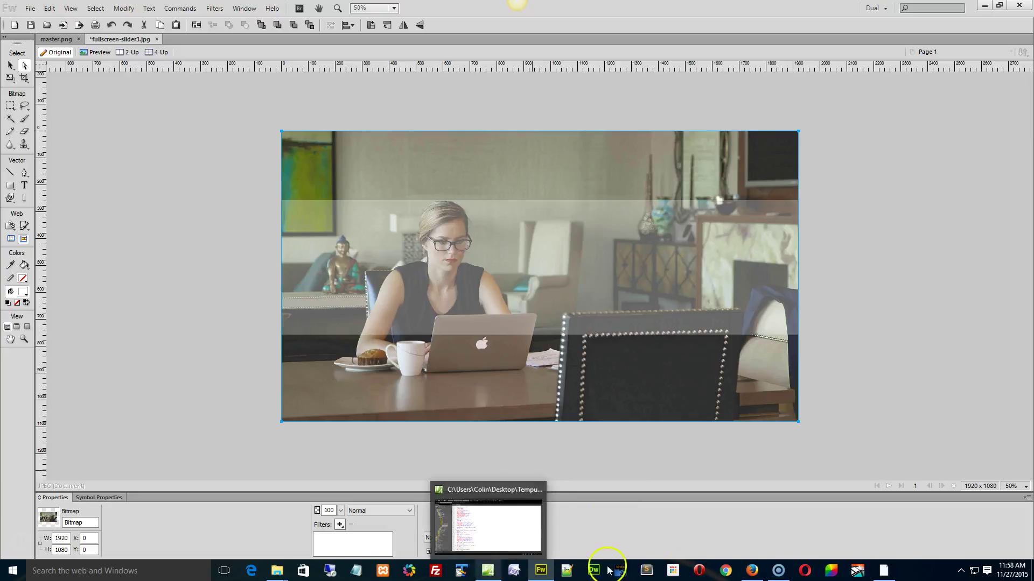
Switch to Firefox showing the Tempus homepage's Be Creative slide.
{"action": "left_click", "coordinate": [752, 571]}
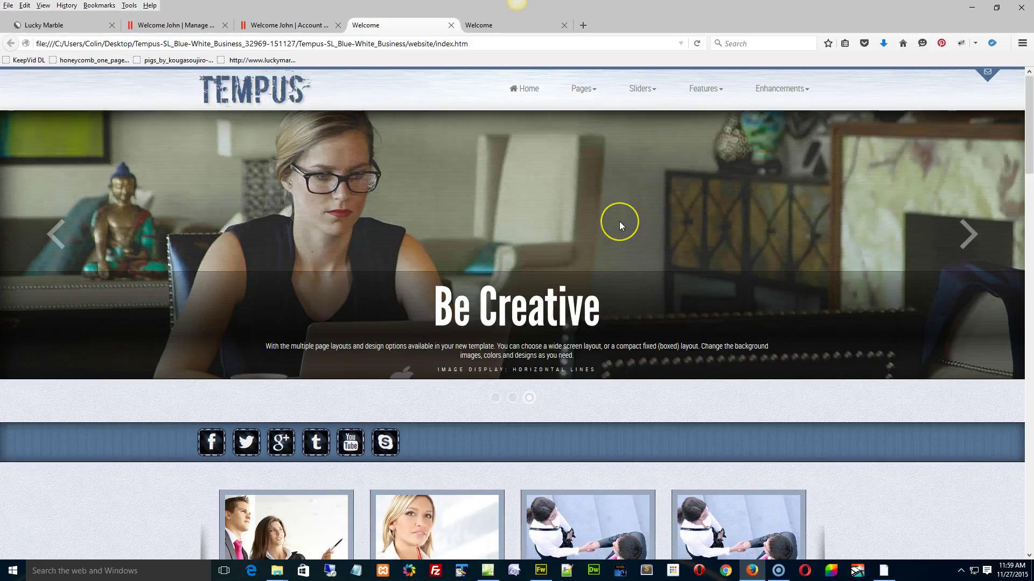
Open fullscreen-slider.htm in Code view and put the cursor in line 19's vertical-line div.
{"action": "left_click", "coordinate": [488, 571]}
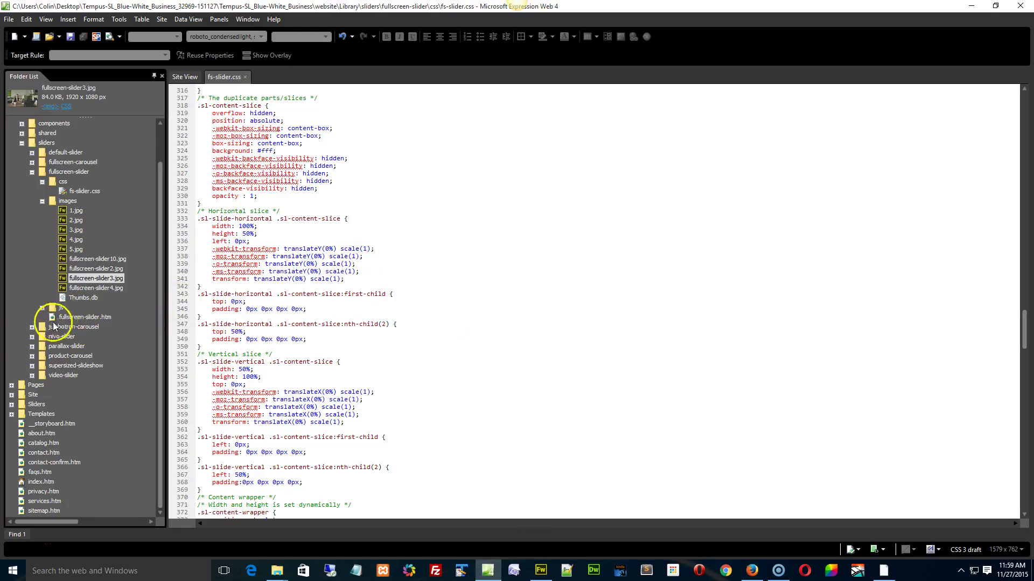
{"action": "left_click", "coordinate": [75, 317]}
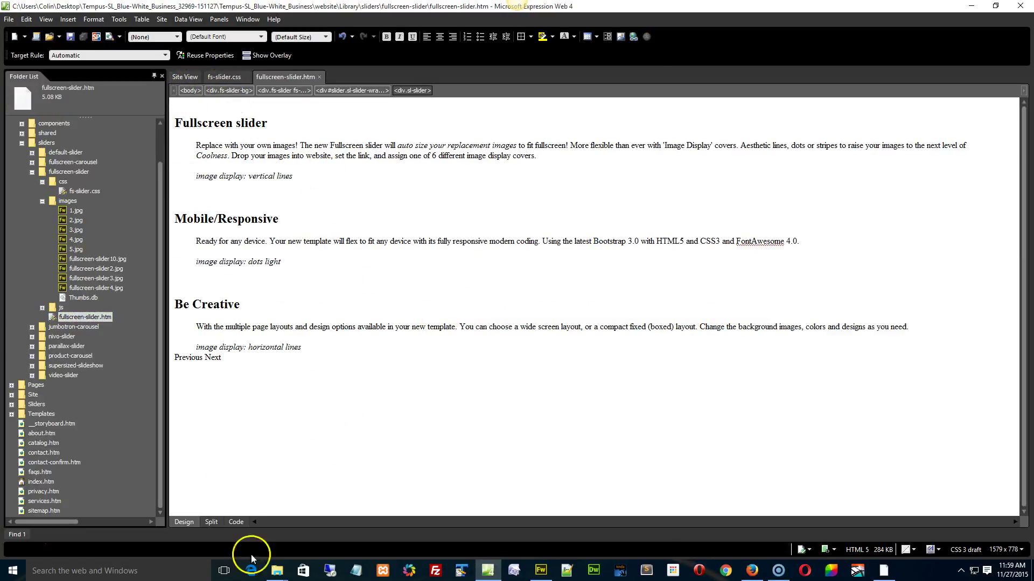
{"action": "left_click", "coordinate": [236, 522]}
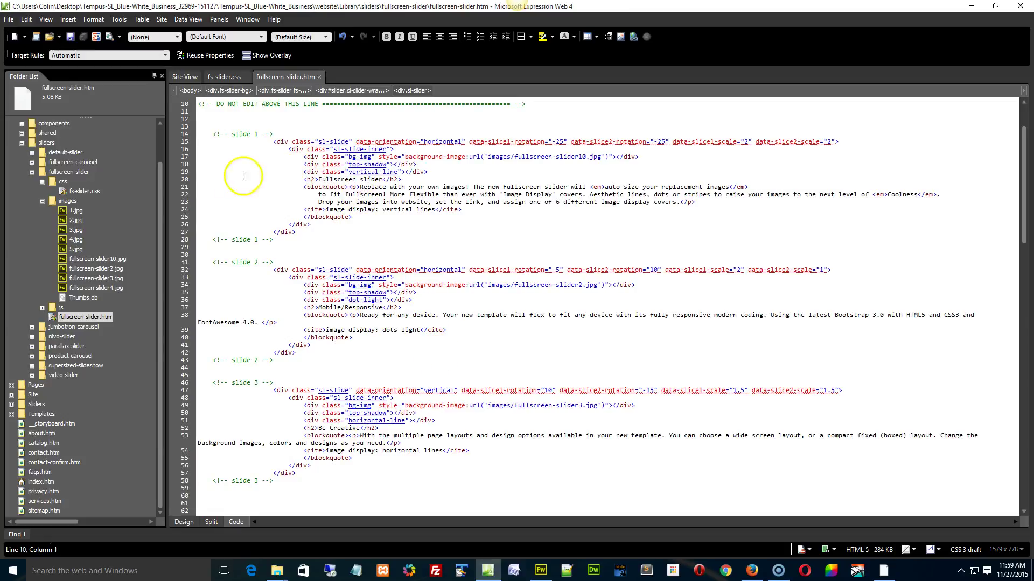
{"action": "left_click", "coordinate": [186, 172]}
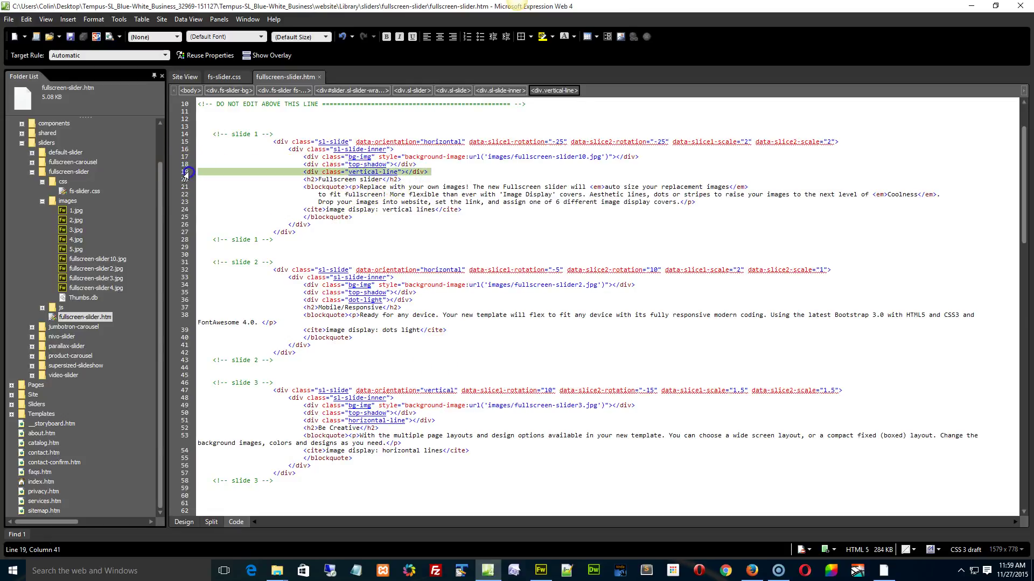
{"action": "left_click", "coordinate": [368, 172]}
Select the whole vertical-line div tag in slide 1 and cut it out.
{"action": "right_click", "coordinate": [368, 173]}
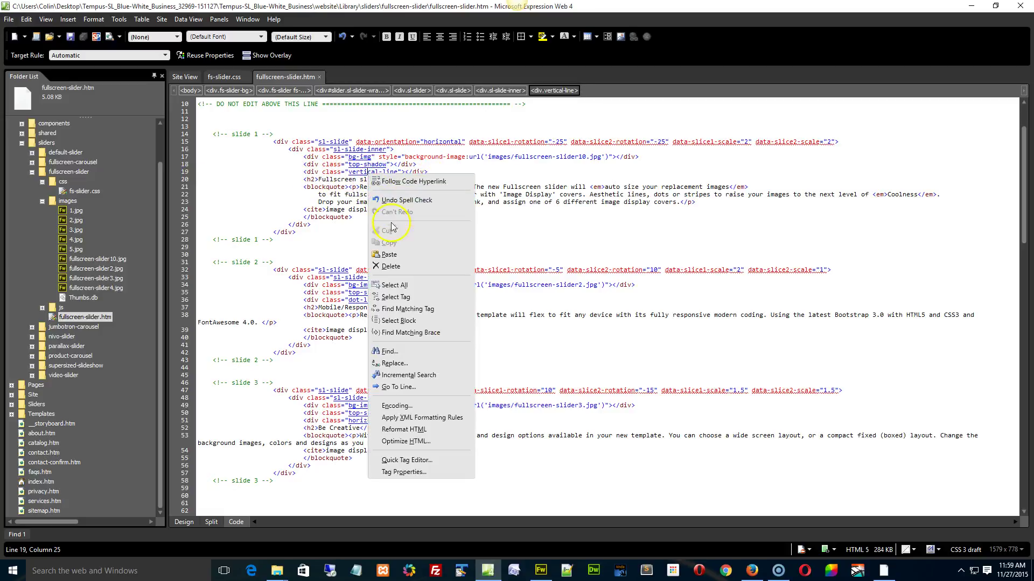
{"action": "left_click", "coordinate": [423, 298]}
{"action": "key", "text": "ctrl+x"}
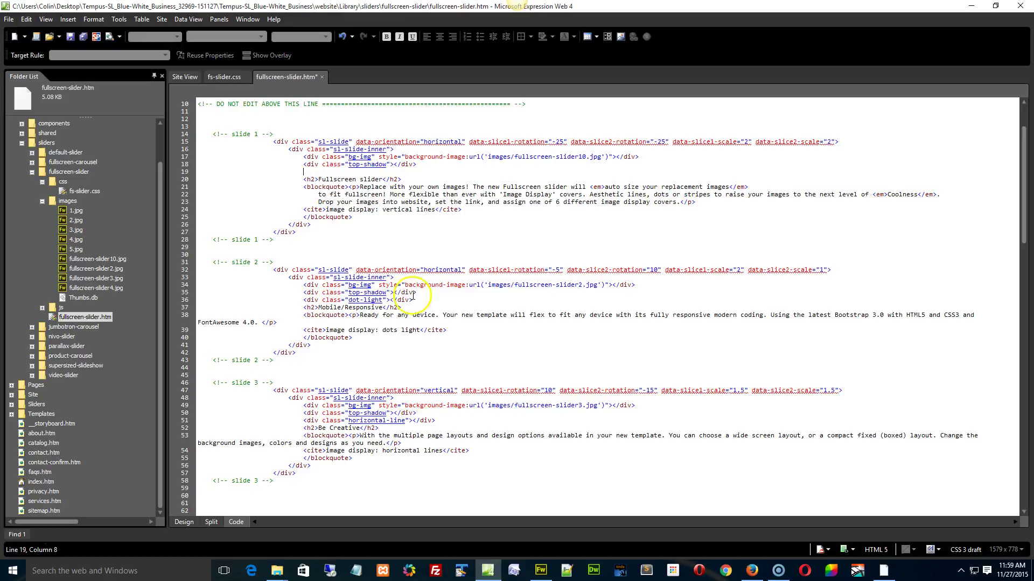
Select the entire dot-light div tag in slide 2's code.
{"action": "right_click", "coordinate": [354, 302]}
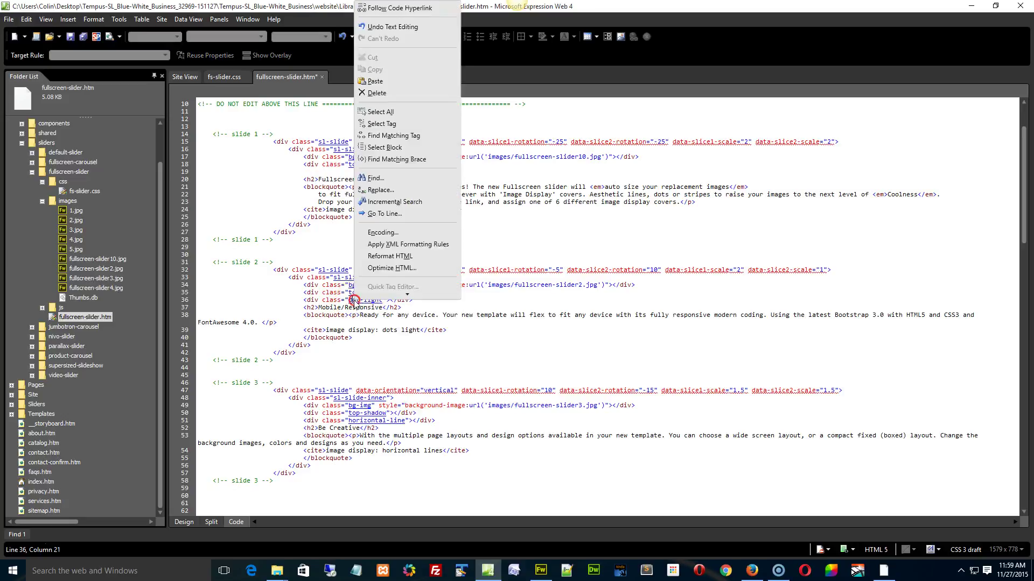
{"action": "left_click", "coordinate": [311, 292]}
{"action": "double_click", "coordinate": [365, 292]}
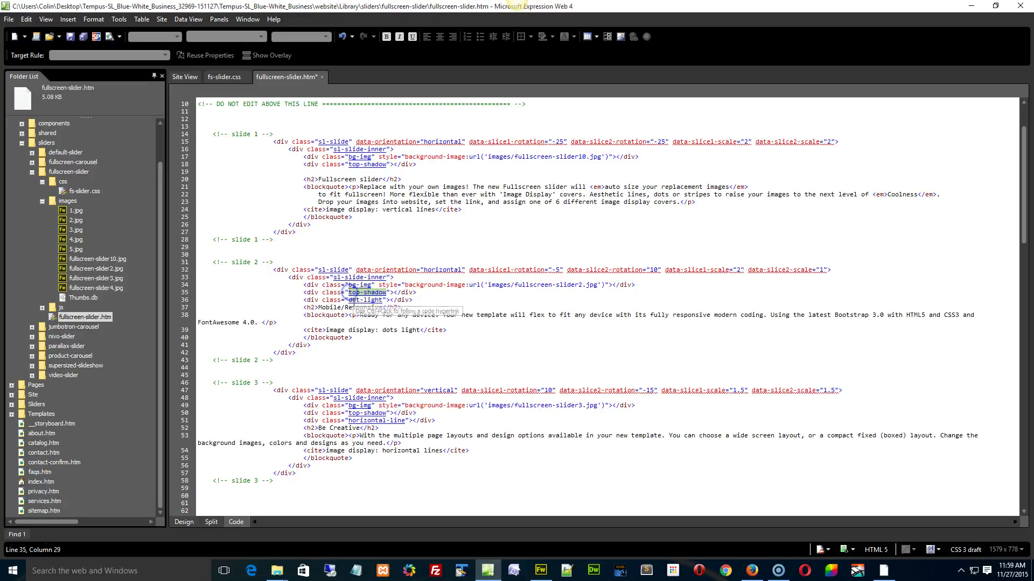
{"action": "left_click", "coordinate": [355, 300]}
{"action": "right_click", "coordinate": [355, 300]}
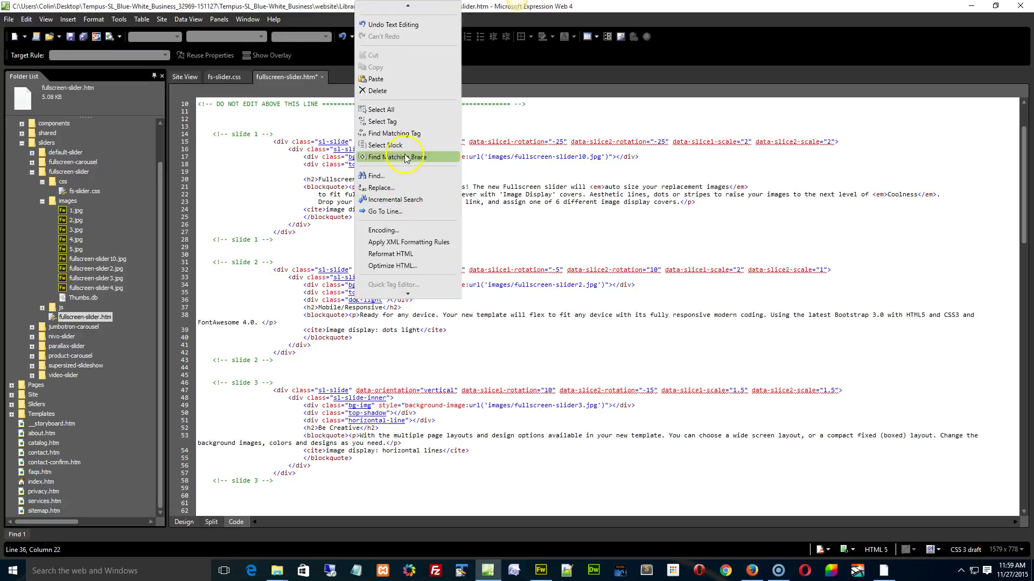
{"action": "left_click", "coordinate": [384, 123]}
Select the whole horizontal-line div tag in slide 3 and delete it.
{"action": "left_click", "coordinate": [387, 467]}
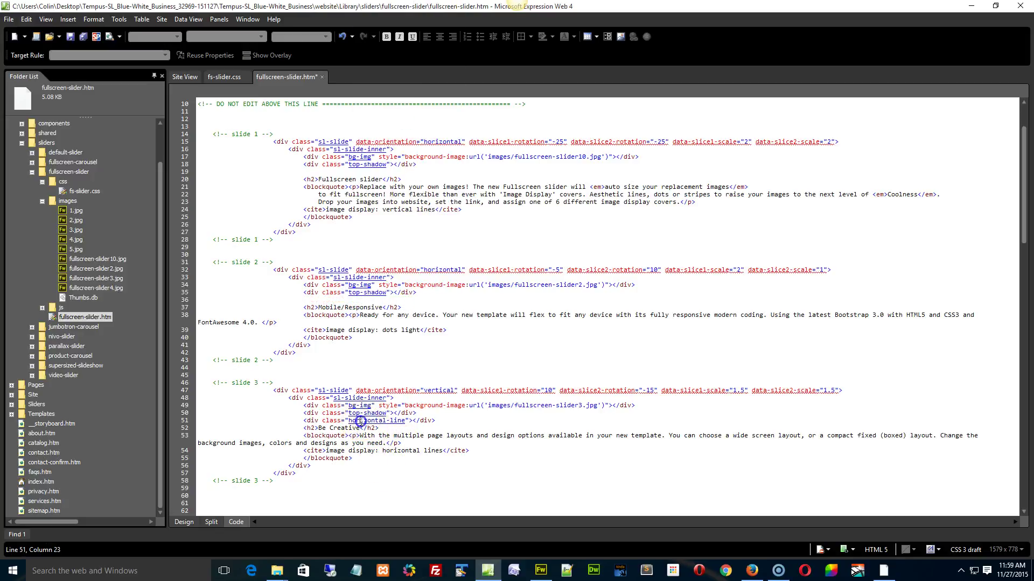
{"action": "right_click", "coordinate": [360, 421]}
{"action": "left_click", "coordinate": [394, 245]}
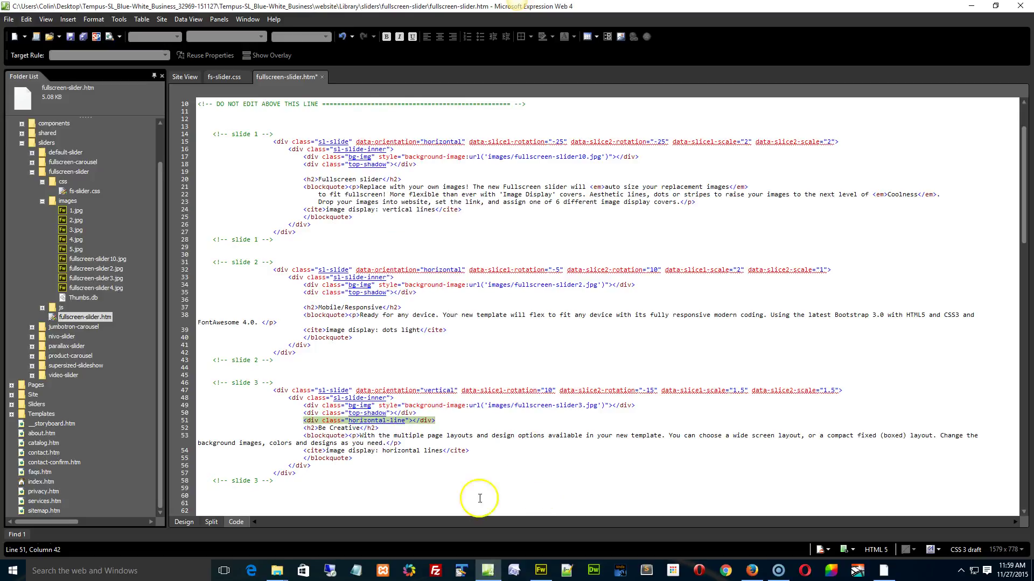
{"action": "key", "text": "Delete"}
{"action": "scroll", "coordinate": [437, 484], "scroll_direction": "down", "scroll_amount": 2}
{"action": "scroll", "coordinate": [437, 484], "scroll_direction": "up", "scroll_amount": 1}
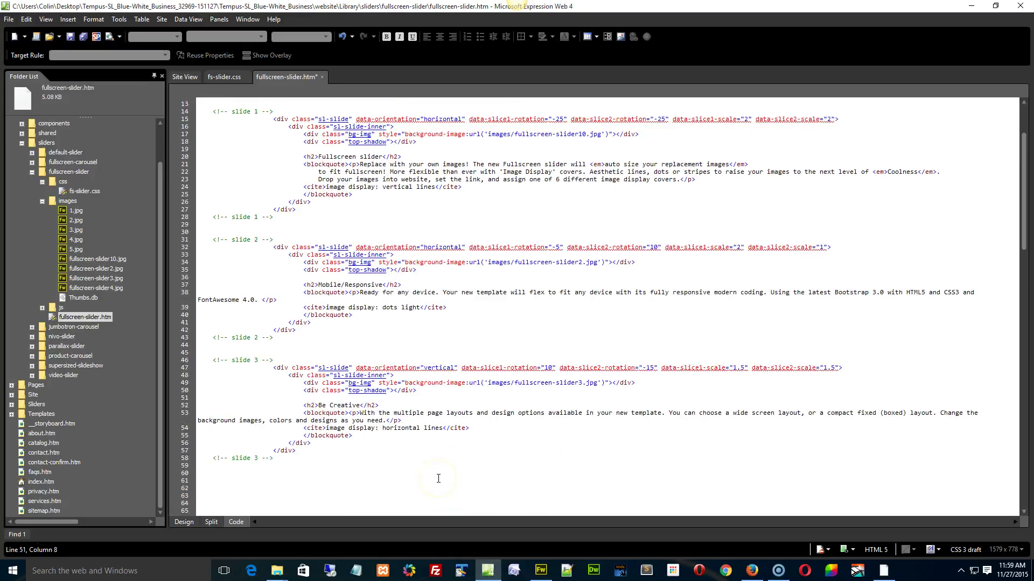